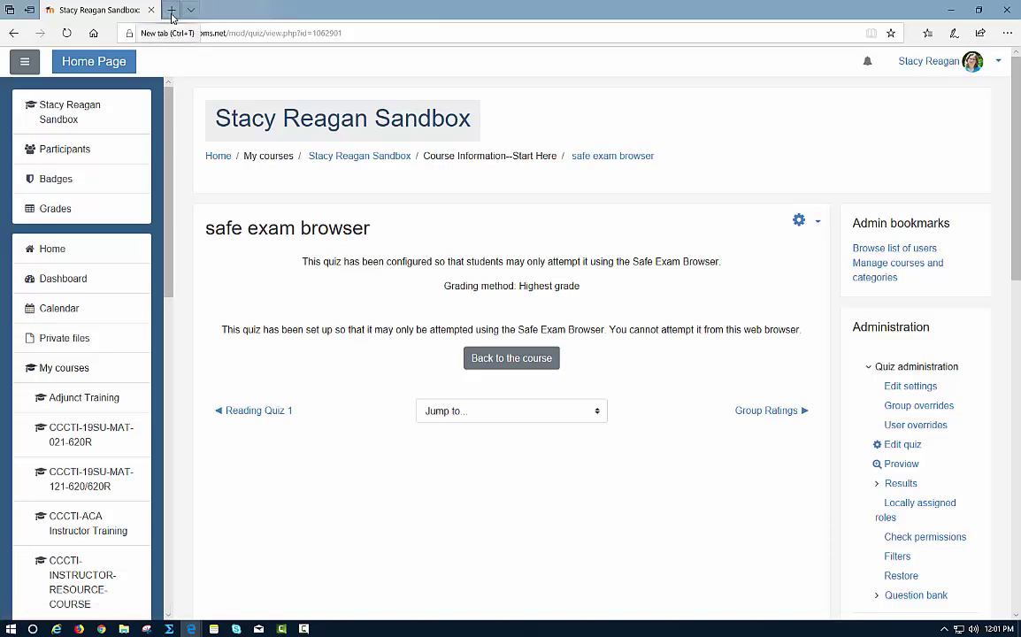
pyautogui.click(172, 11)
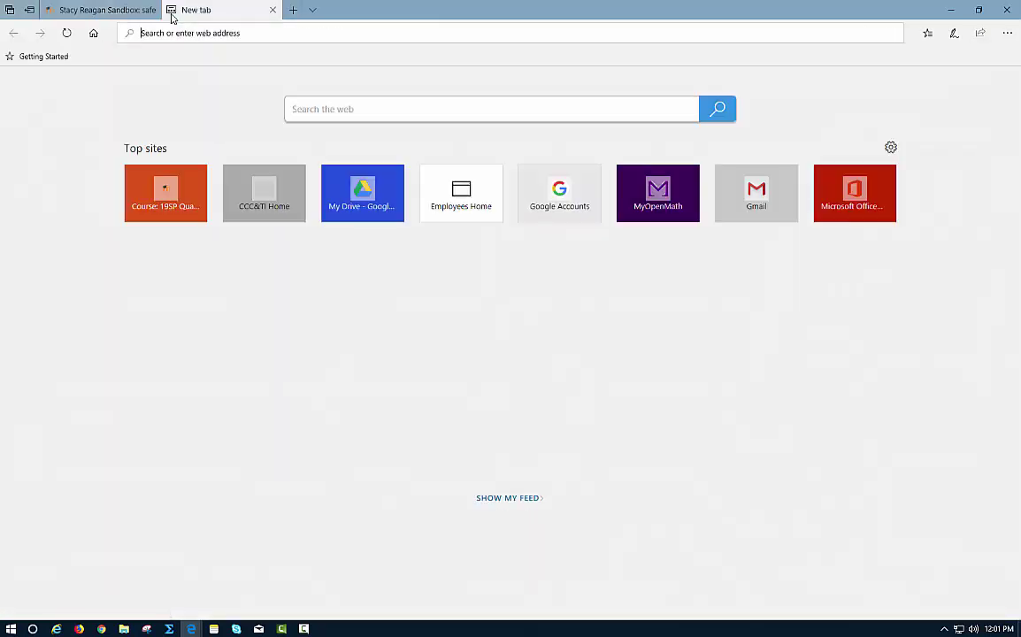
pyautogui.write('www.sa')
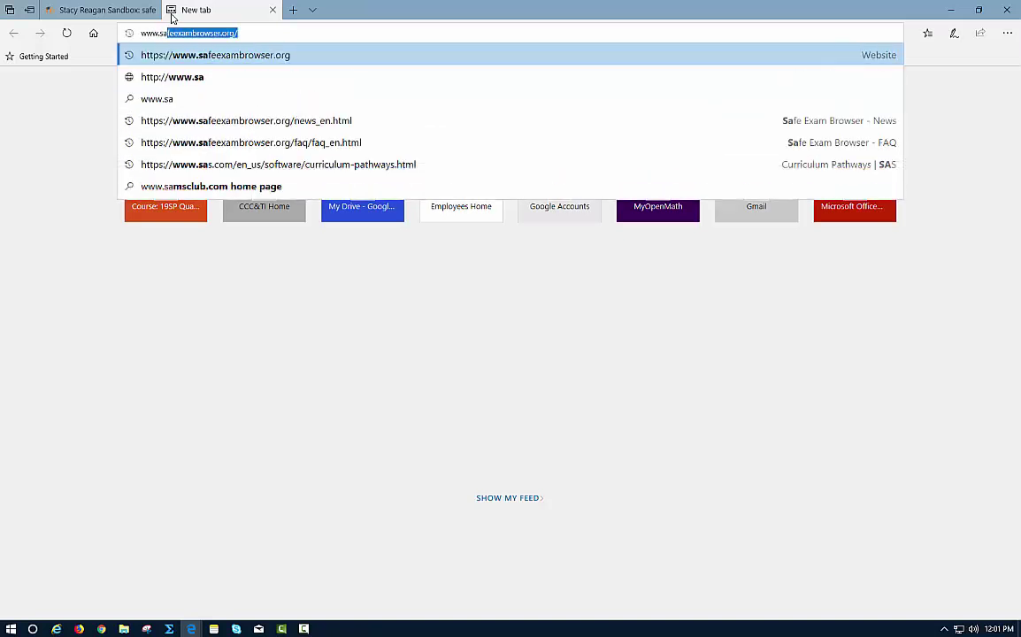
pyautogui.press('Return')
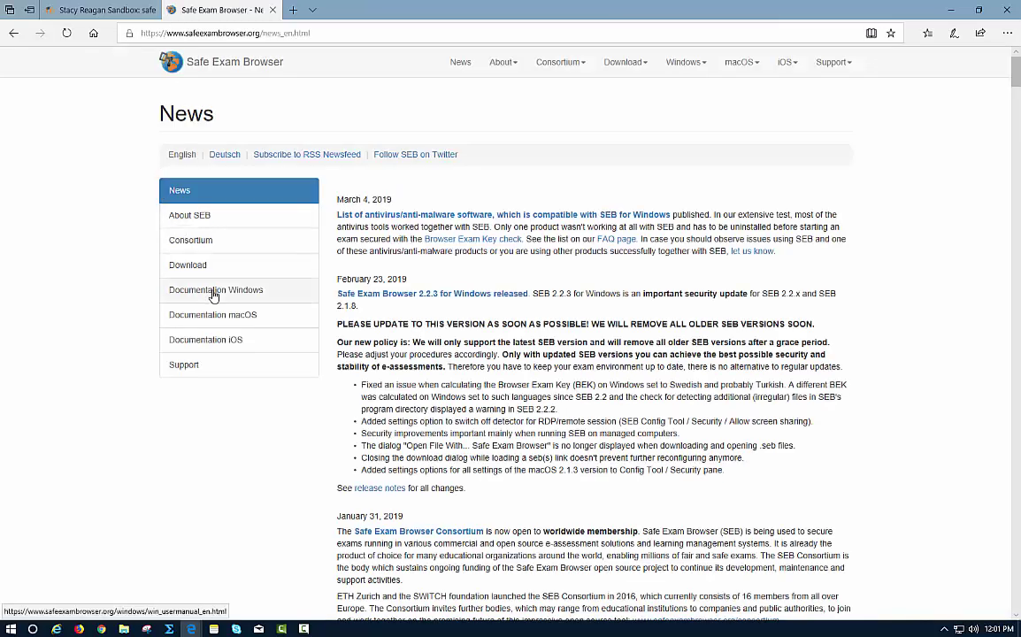
pyautogui.click(186, 268)
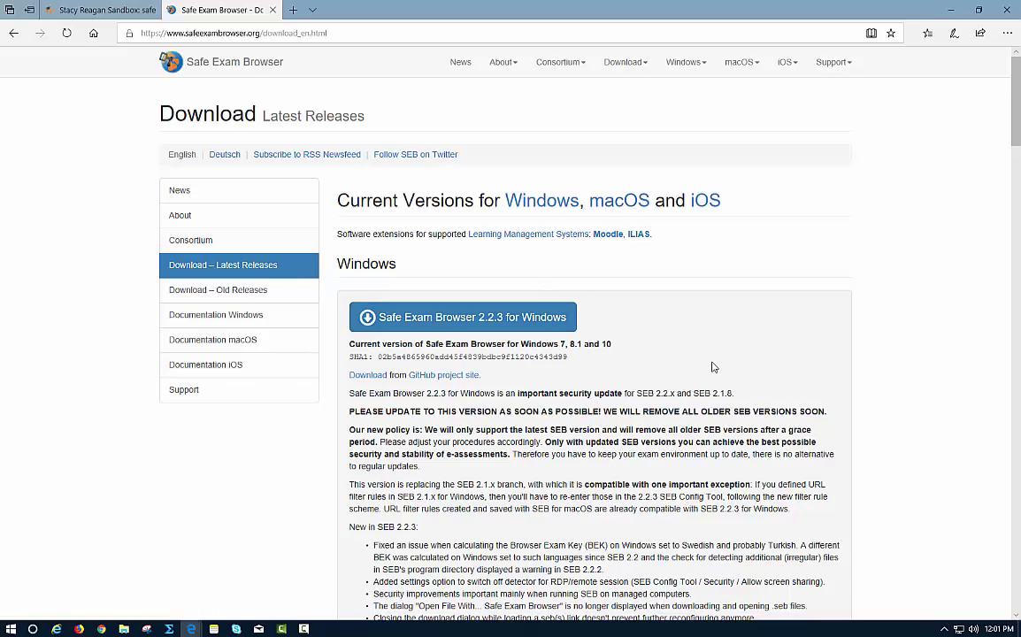
# Download Safe Exam Browser 2.2.3 for Windows and choose to run the installer
pyautogui.scroll(-1, 715, 364)
pyautogui.scroll(-20, 713, 363)
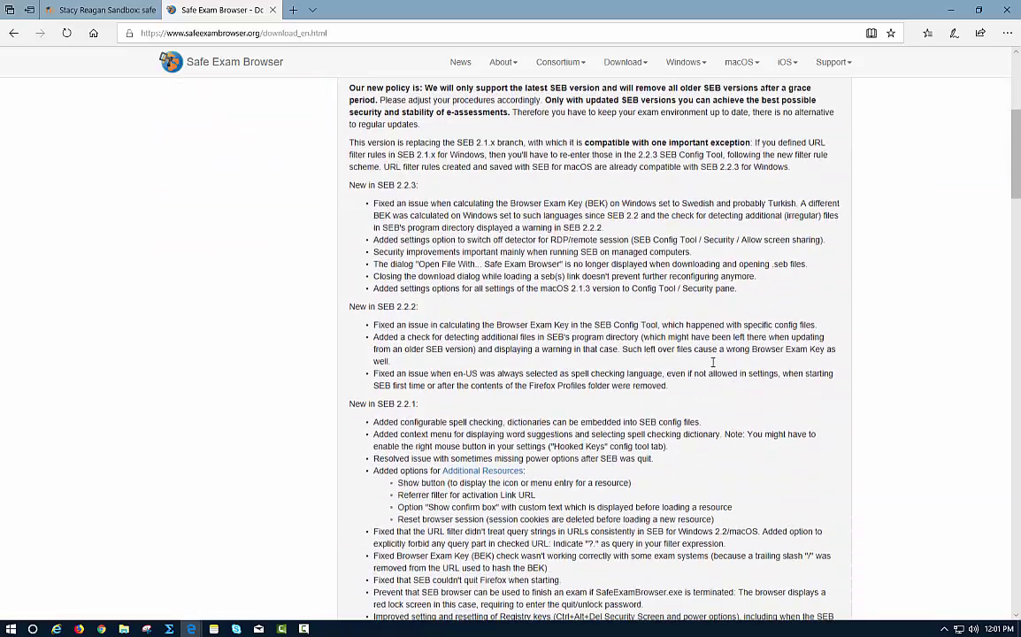
pyautogui.scroll(-2, 713, 363)
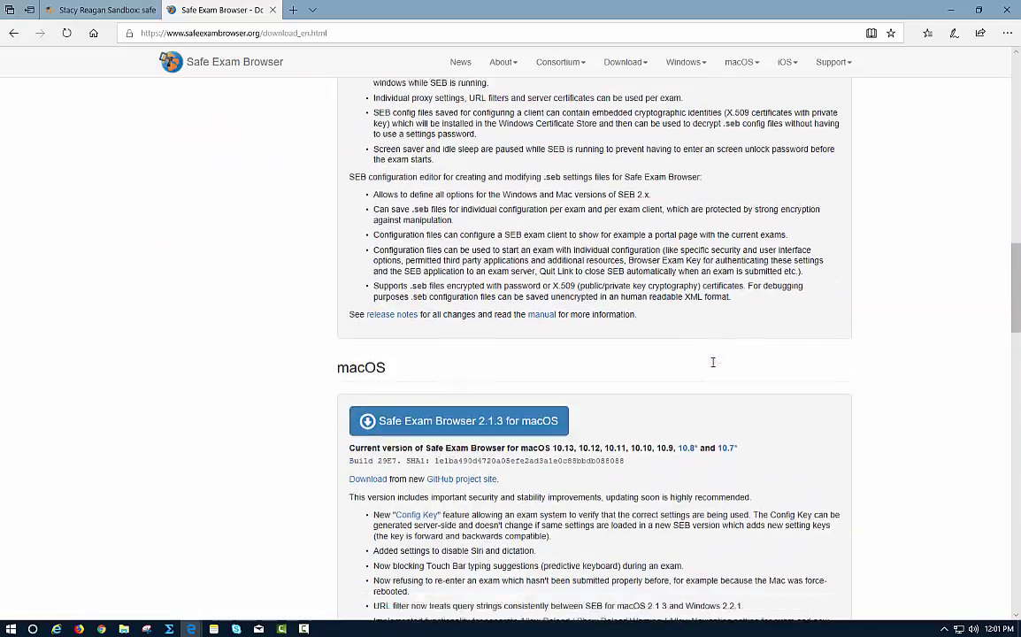
pyautogui.scroll(7, 388, 349)
pyautogui.scroll(10, 385, 348)
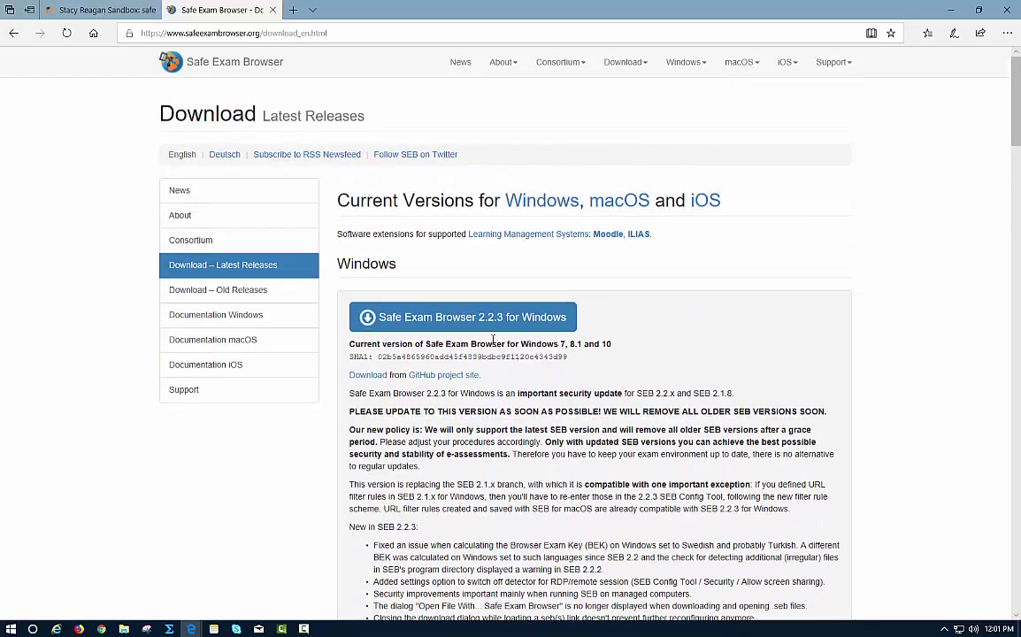
pyautogui.click(381, 317)
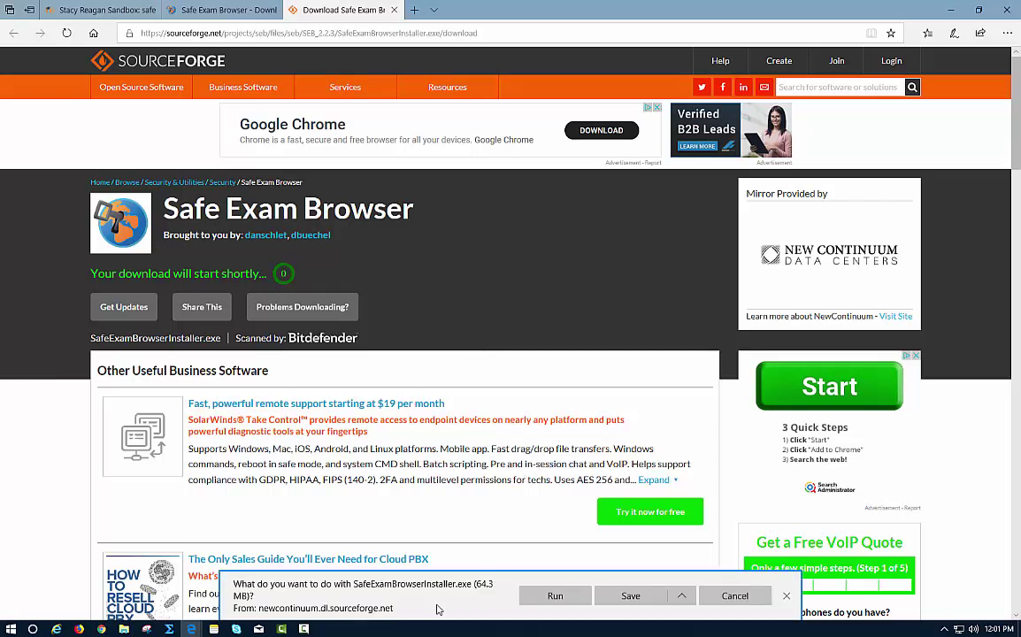
pyautogui.click(553, 598)
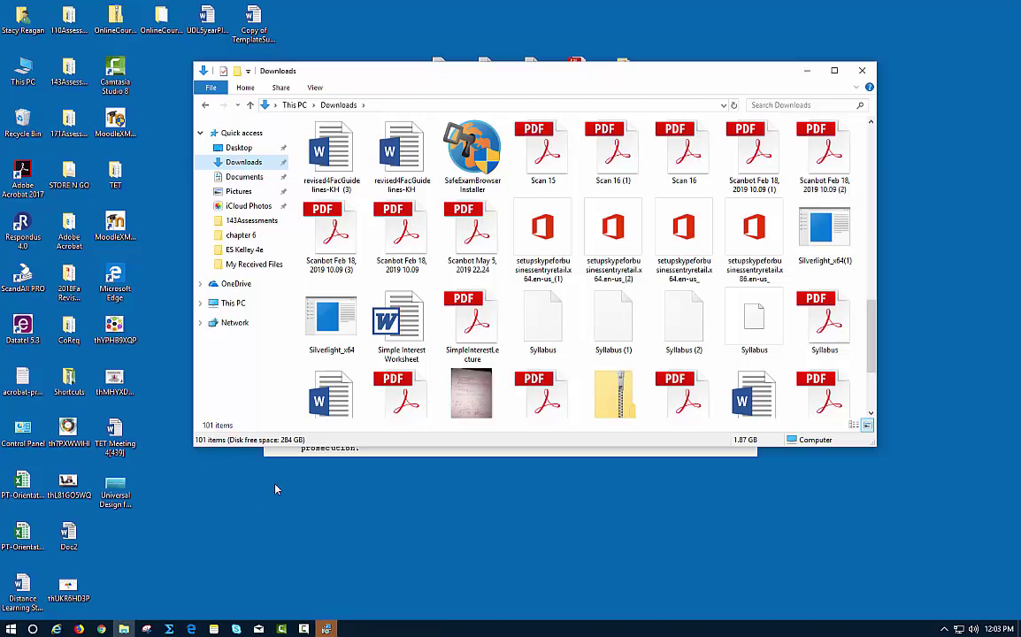
# Run SafeExamBrowserInstaller from the Downloads folder, accept the license terms and install it to the default destination folder
pyautogui.click(469, 163)
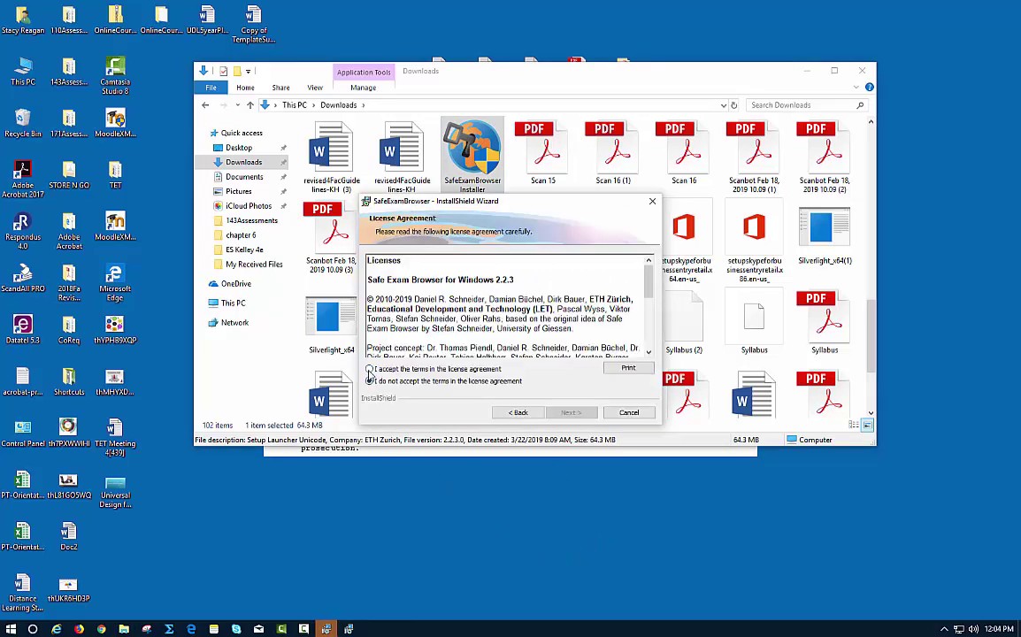
pyautogui.click(370, 369)
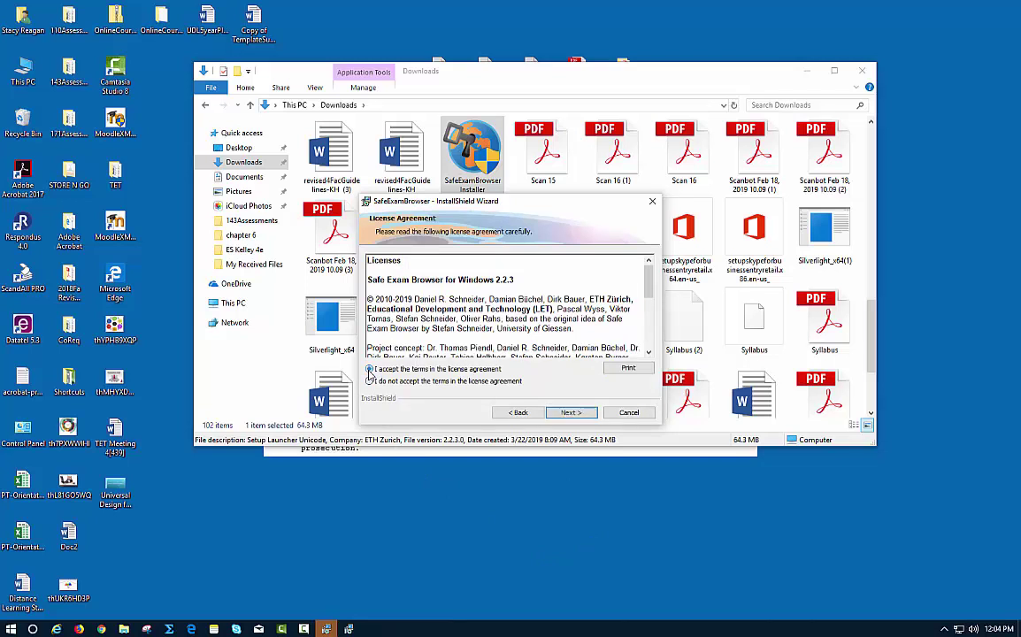
pyautogui.click(571, 413)
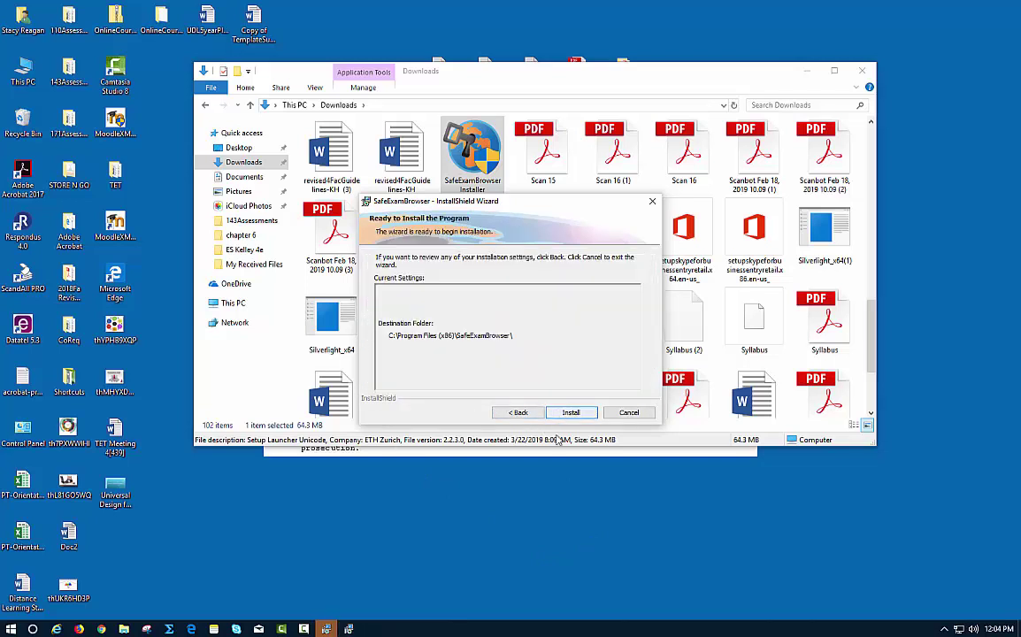
pyautogui.click(558, 416)
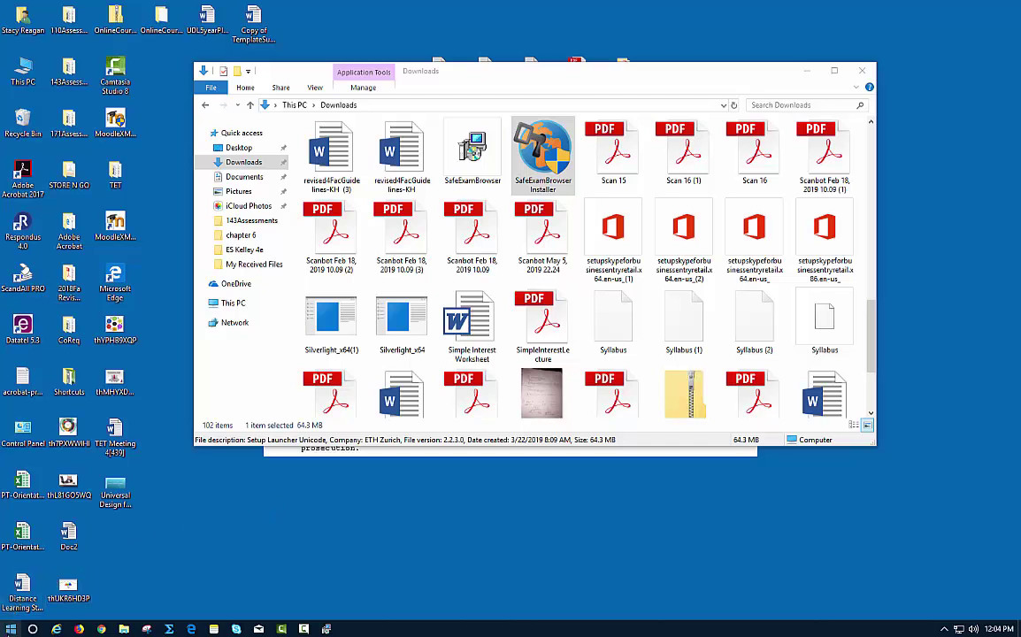
# Launch the SEB Config Tool from the installed Safe Exam Browser program folder
pyautogui.click(11, 630)
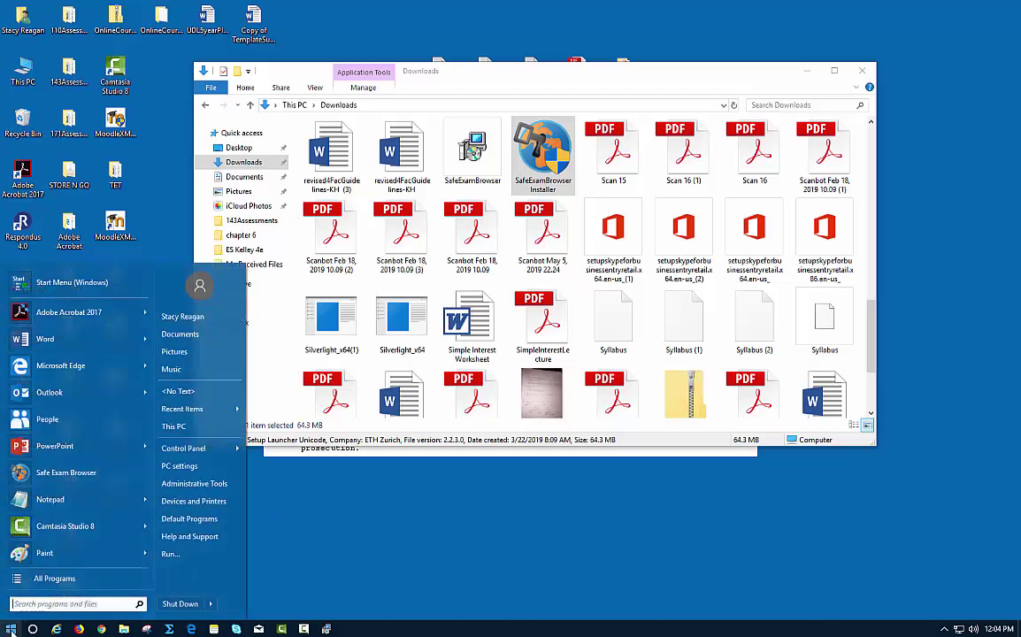
pyautogui.click(43, 580)
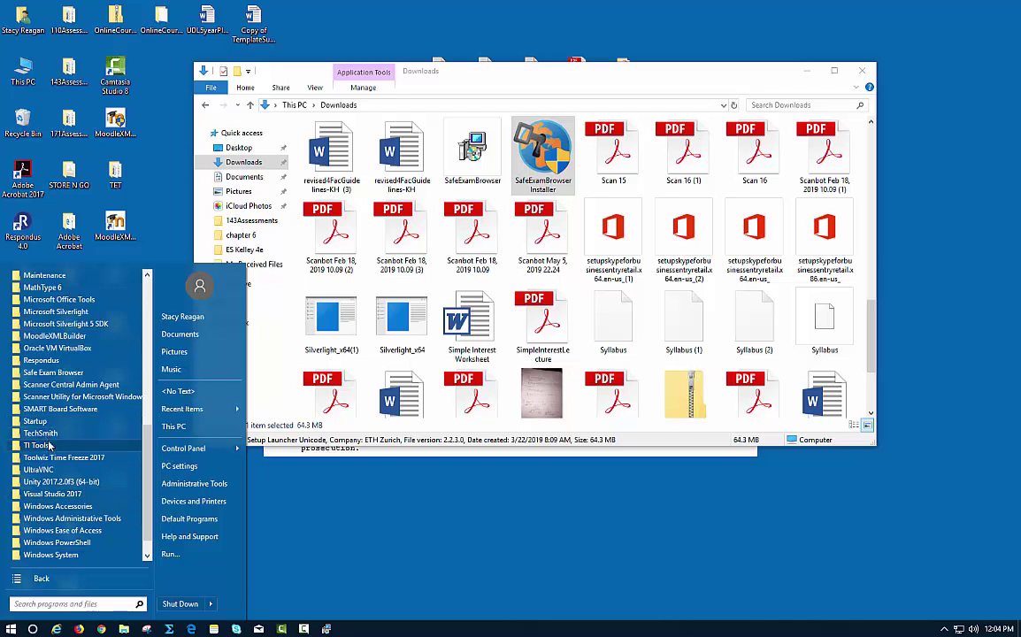
pyautogui.click(64, 373)
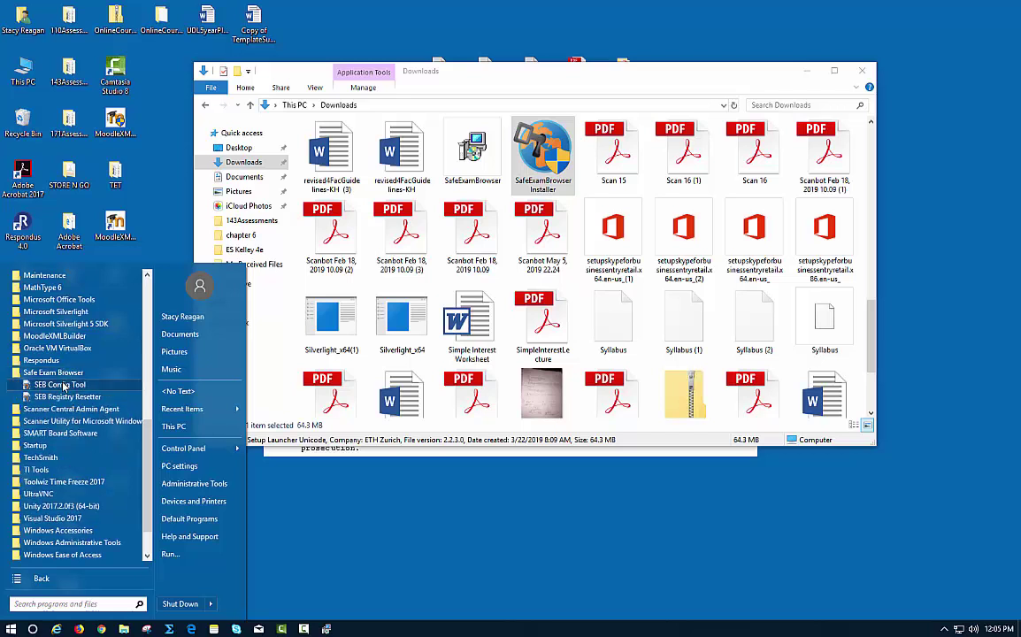
pyautogui.click(63, 386)
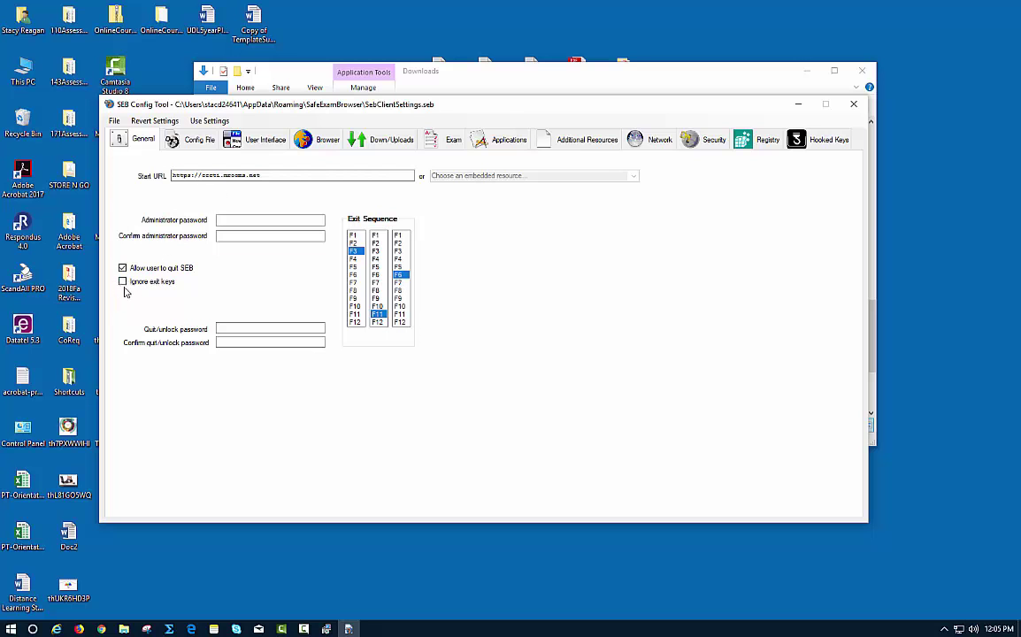
# Save the Safe Exam Browser client settings and exit the SEB Config Tool
pyautogui.click(114, 121)
pyautogui.click(128, 150)
pyautogui.click(114, 121)
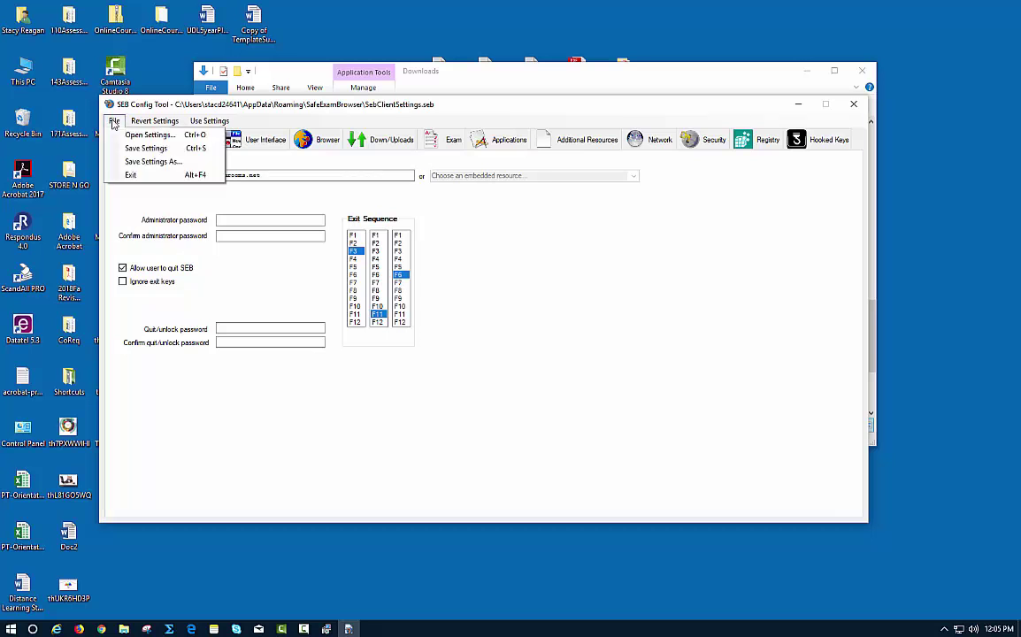
pyautogui.click(135, 179)
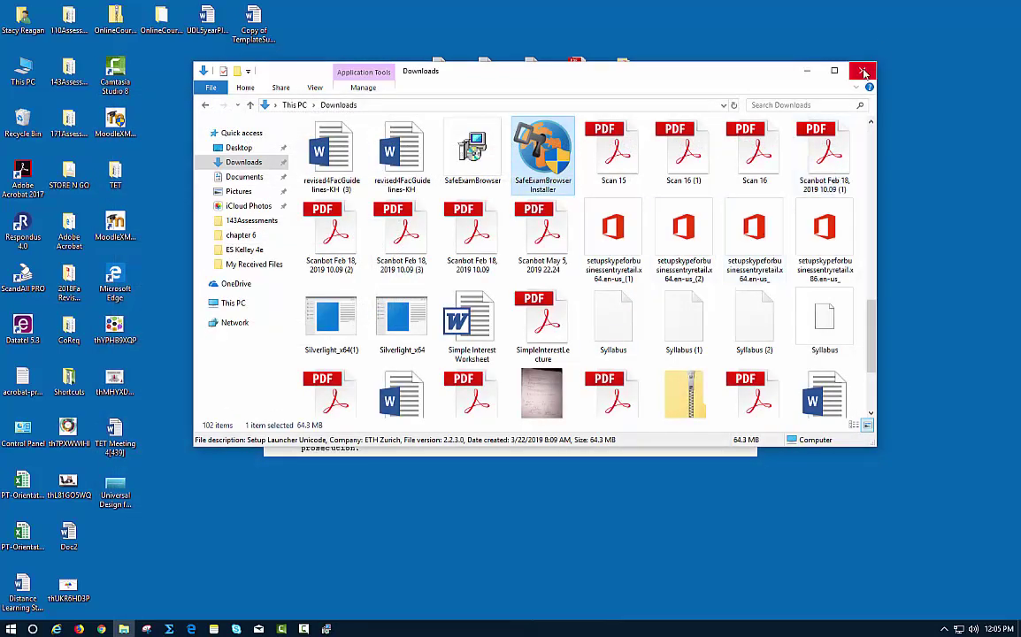
# Close the Downloads folder window and decline configuring the COM port for the SMART Board
pyautogui.click(862, 70)
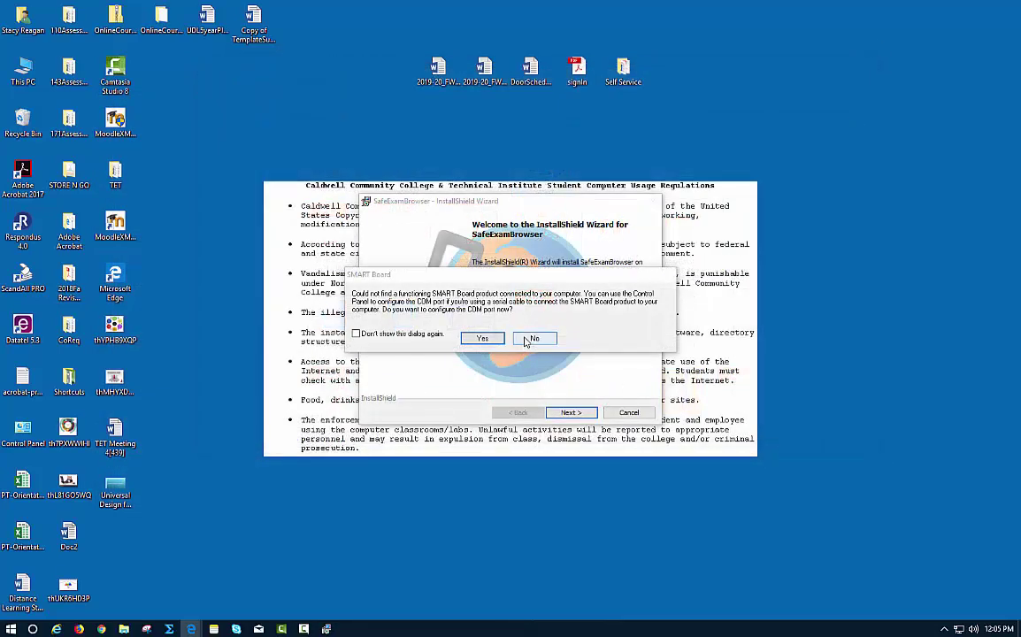
pyautogui.click(532, 341)
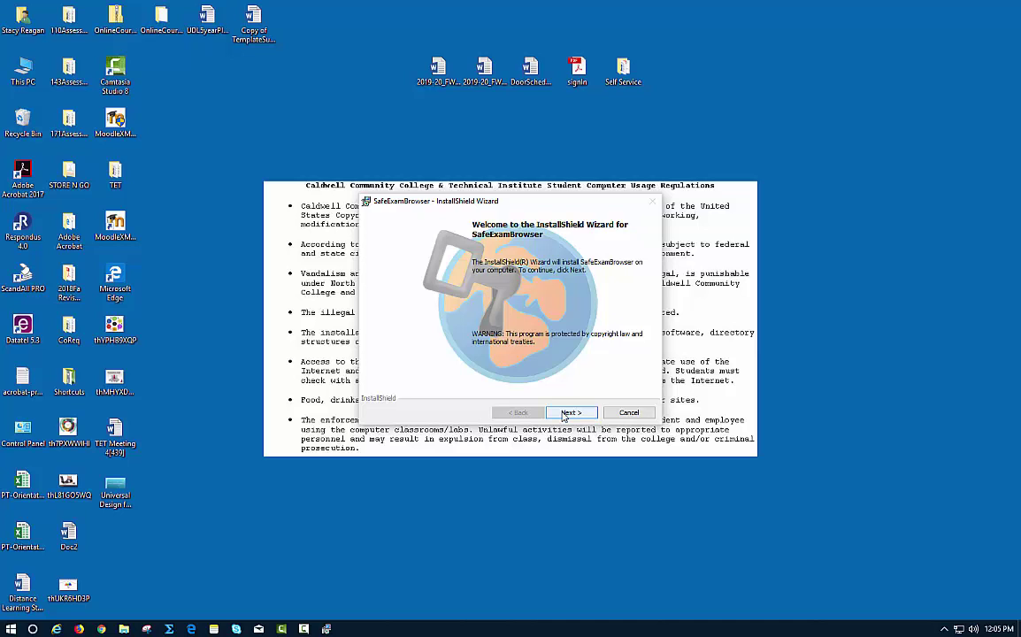
# Cancel the leftover SafeExamBrowser InstallShield Wizard and confirm ending that installation
pyautogui.click(564, 414)
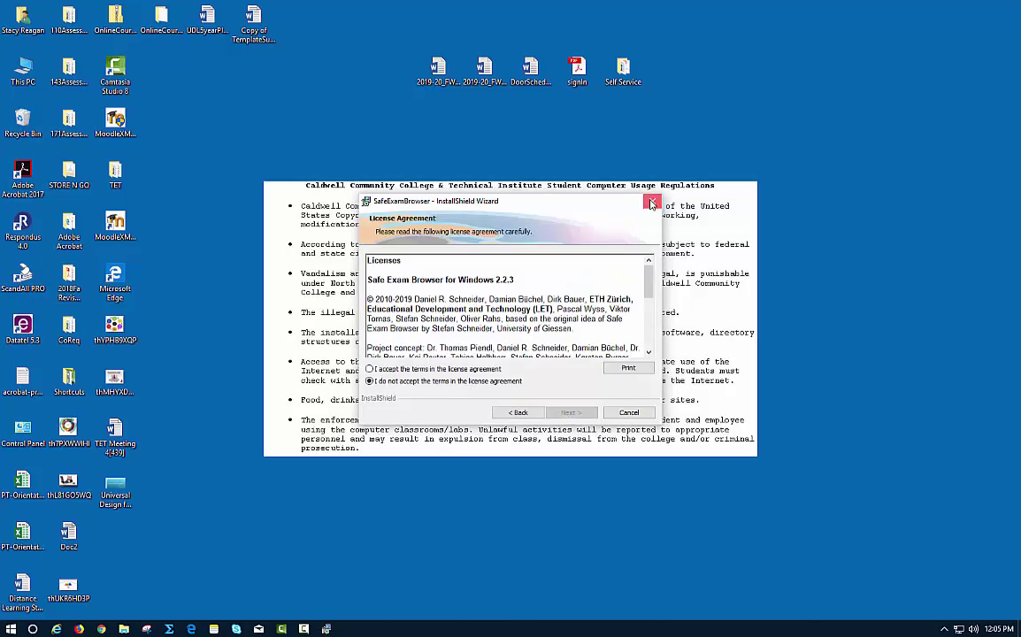
pyautogui.click(652, 201)
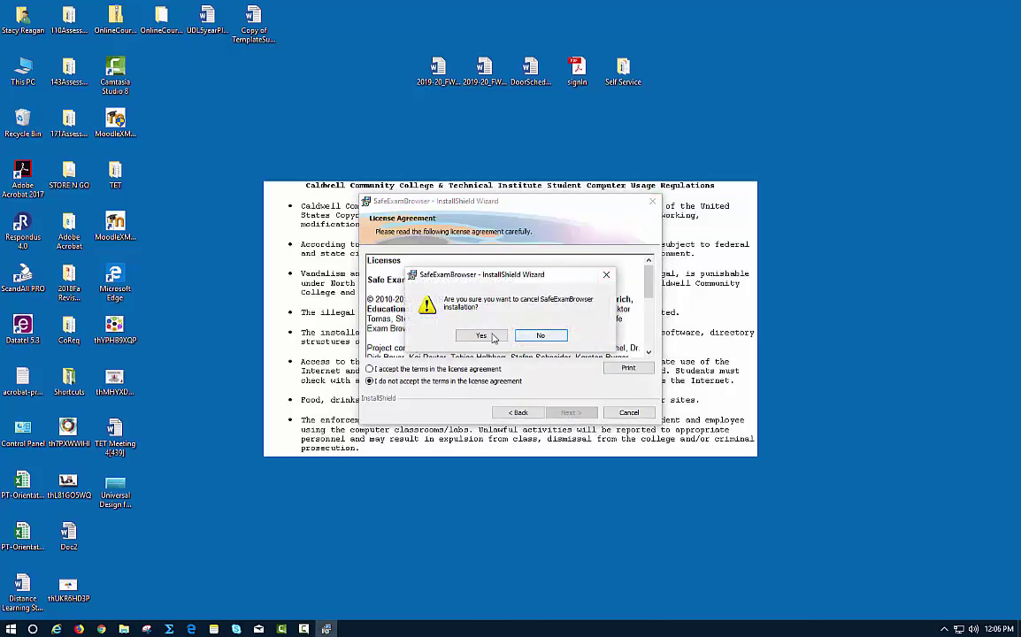
pyautogui.press('Return')
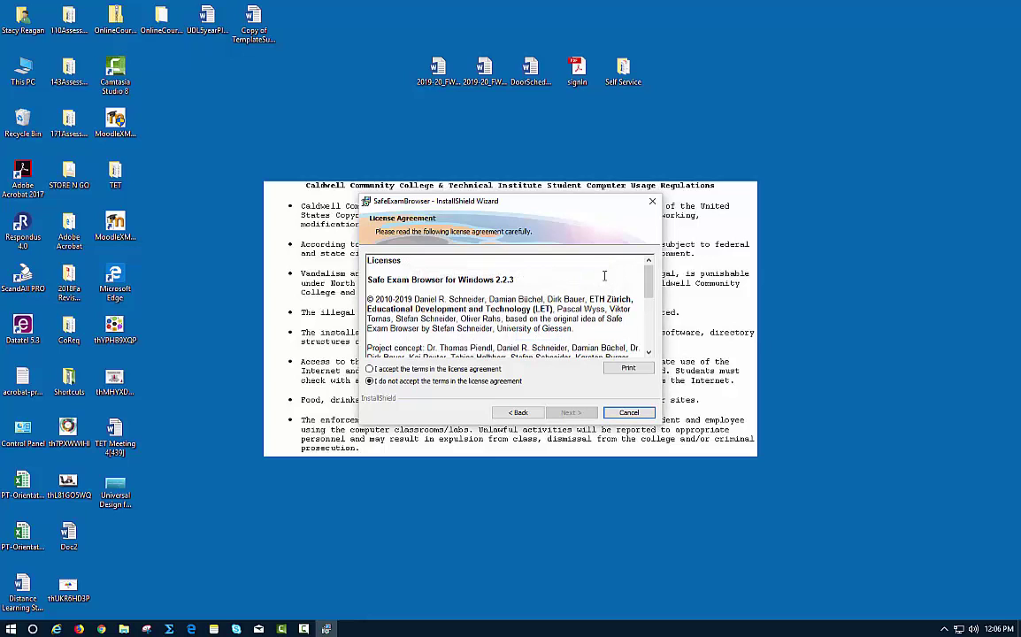
pyautogui.click(653, 201)
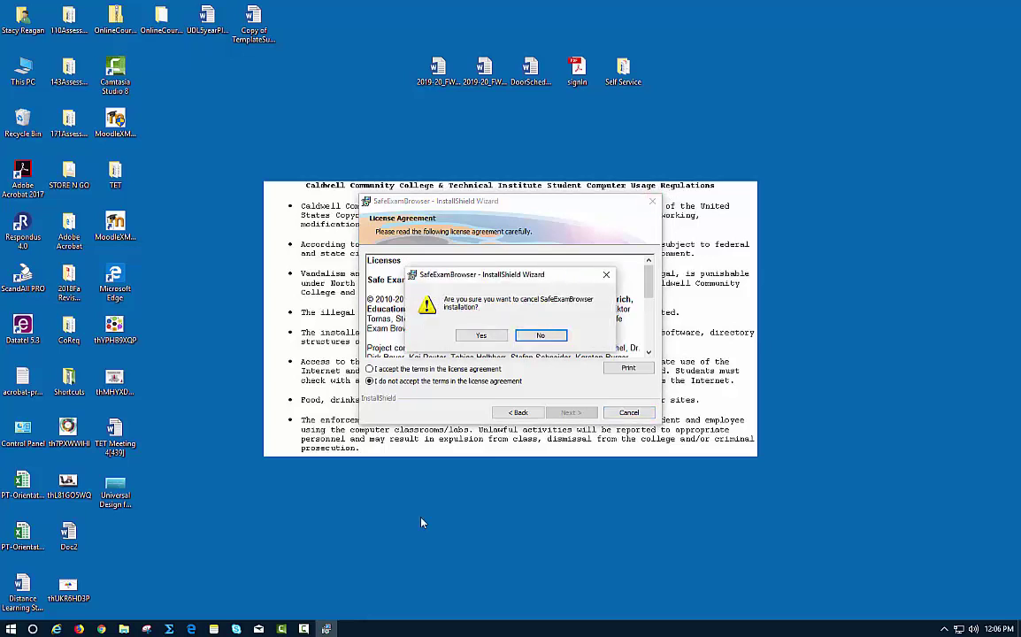
pyautogui.click(480, 335)
# Switch to the Moodle quiz page in Microsoft Edge and open the sandbox course's main page
pyautogui.moveTo(191, 628)
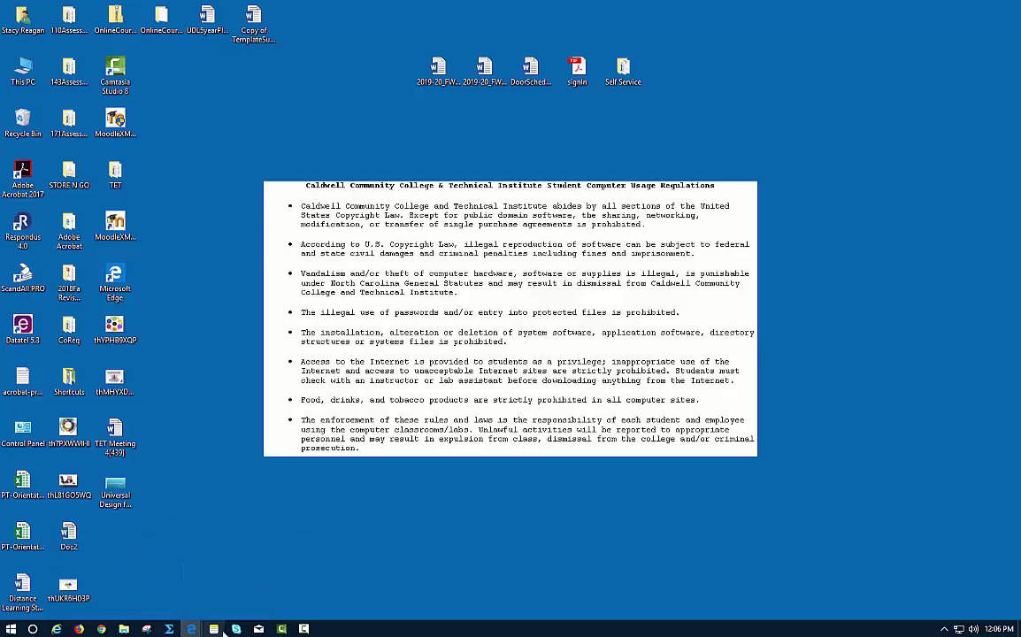
pyautogui.click(202, 580)
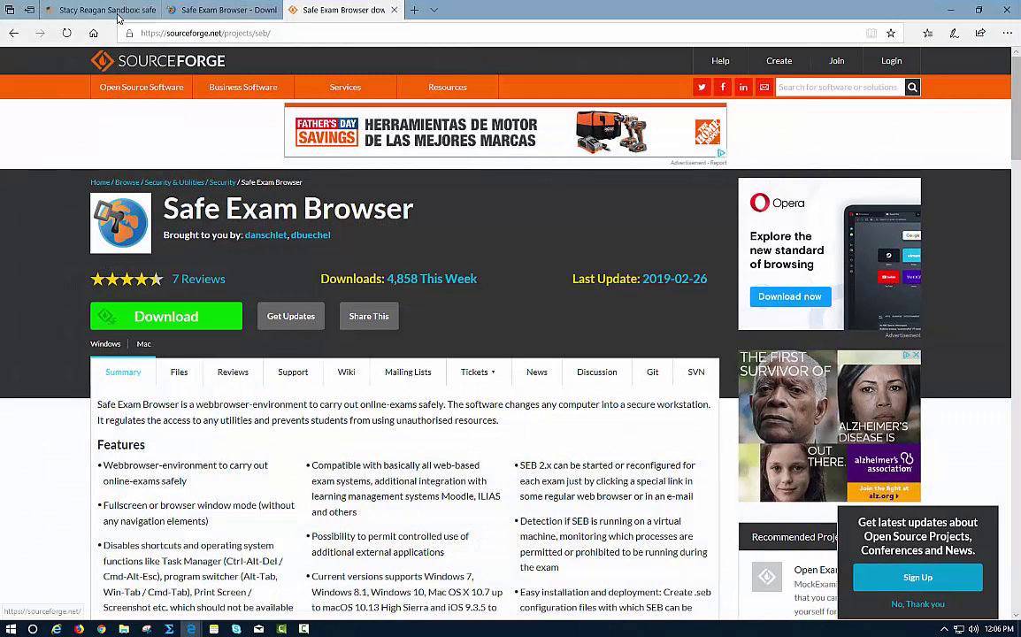
pyautogui.click(115, 11)
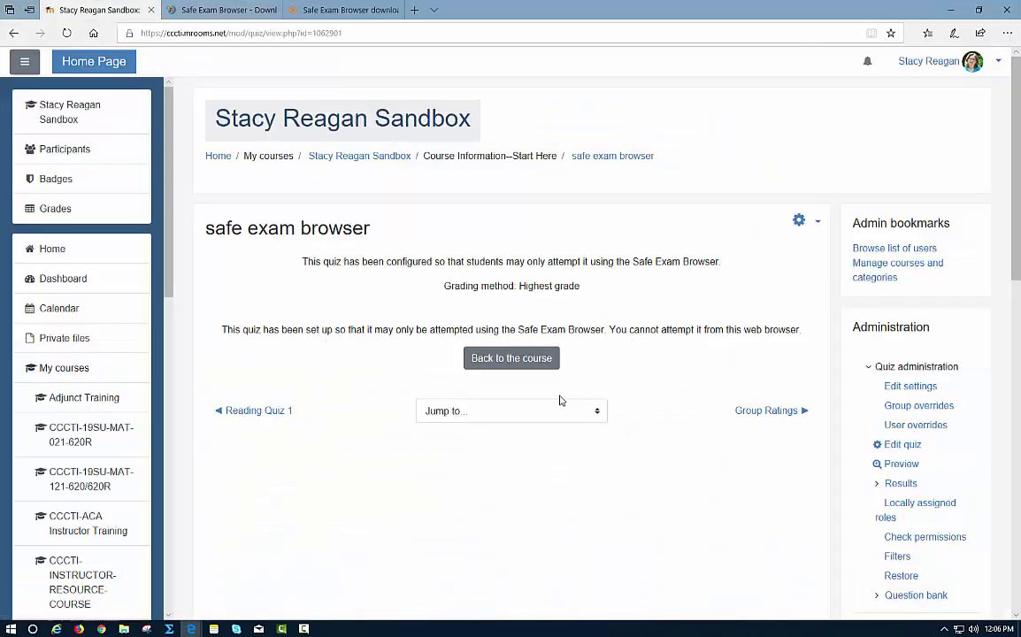
pyautogui.click(350, 157)
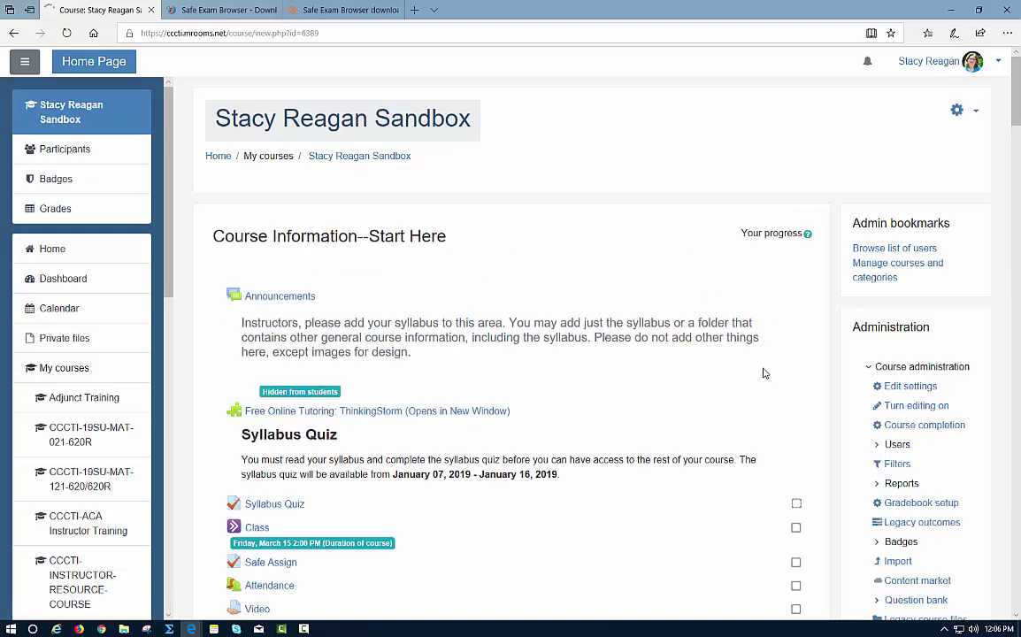
# Switch the course role to Student and open the safe exam browser quiz
pyautogui.click(999, 64)
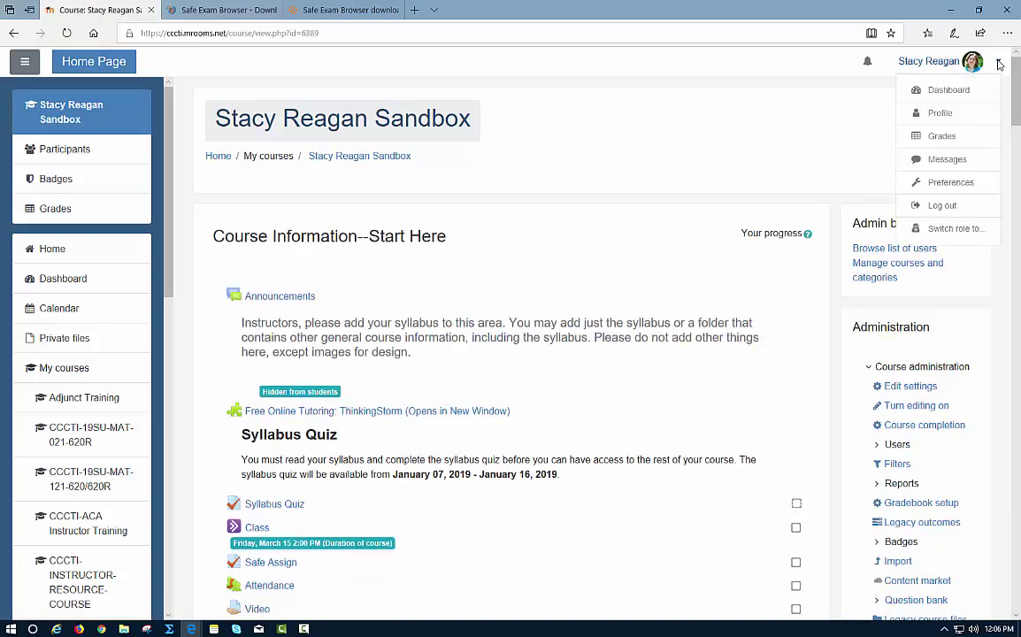
pyautogui.click(958, 229)
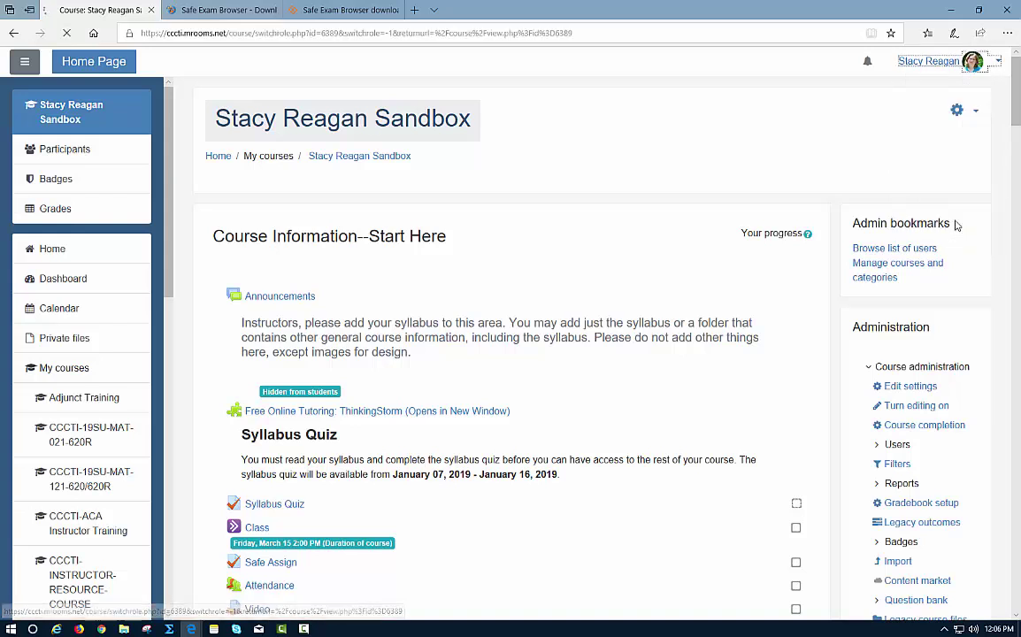
pyautogui.click(270, 390)
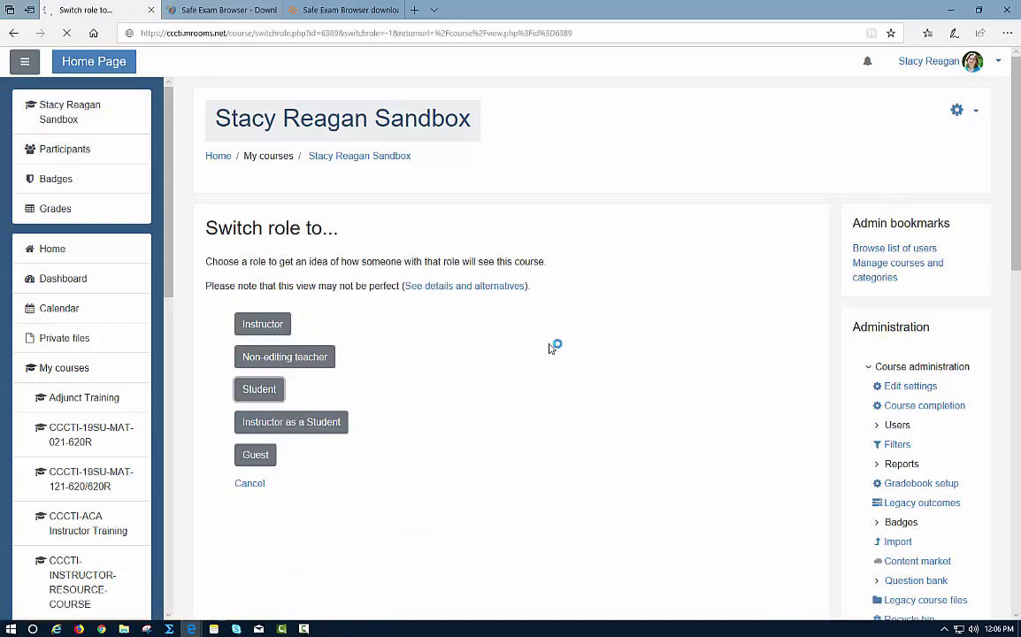
pyautogui.scroll(-3, 549, 349)
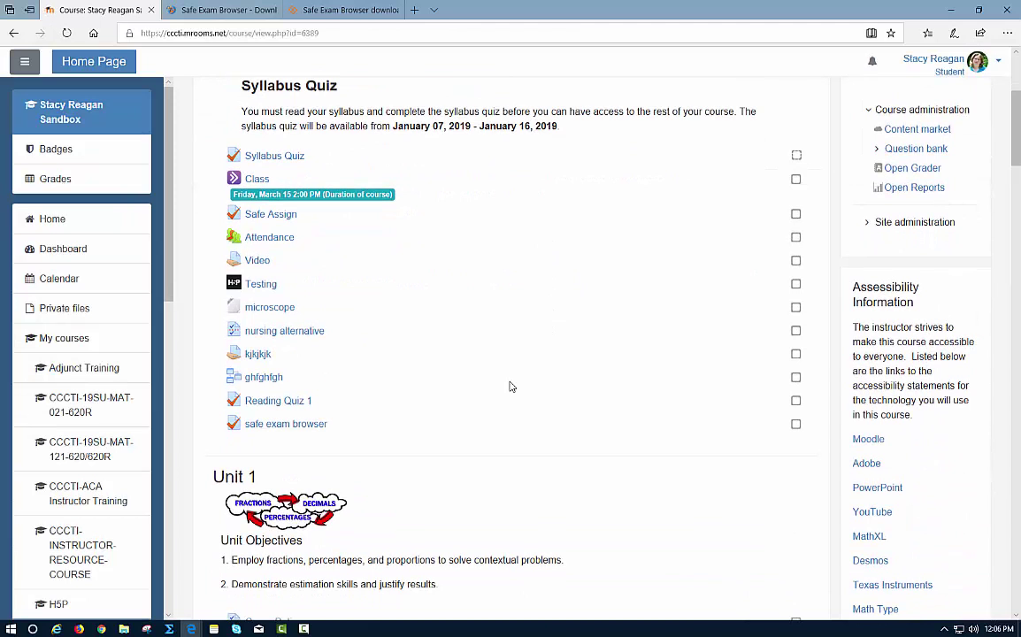
pyautogui.click(302, 424)
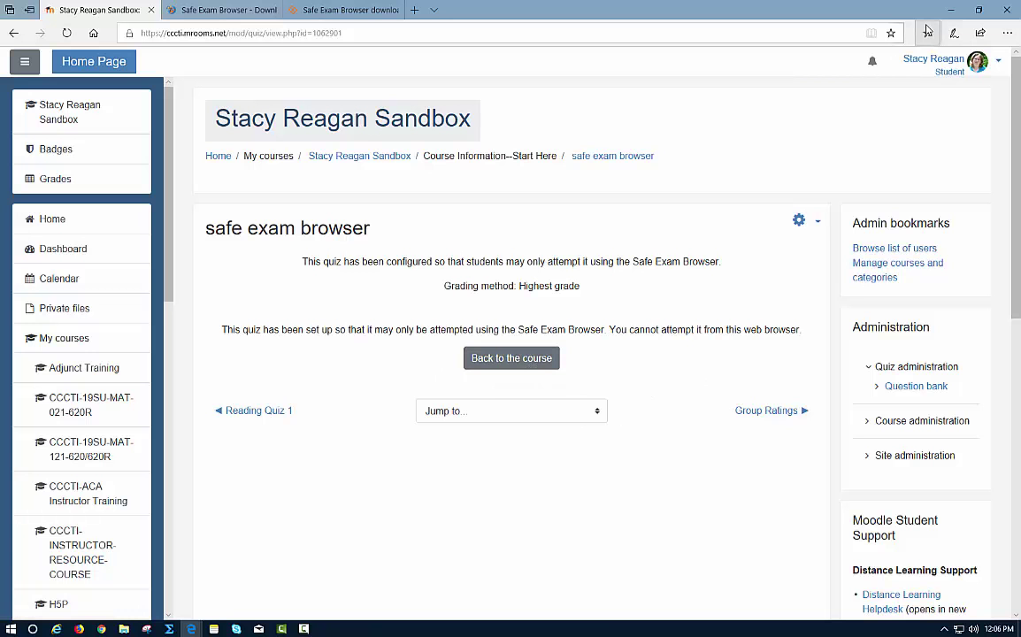
# Return from the Student role to the normal role and log out of Moodle
pyautogui.click(1001, 66)
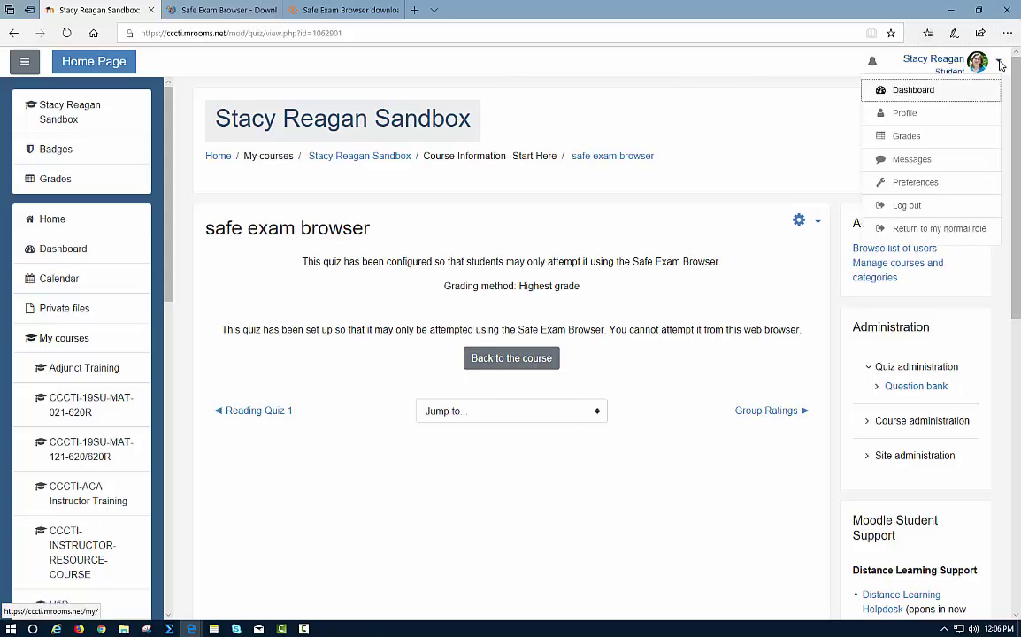
pyautogui.click(872, 206)
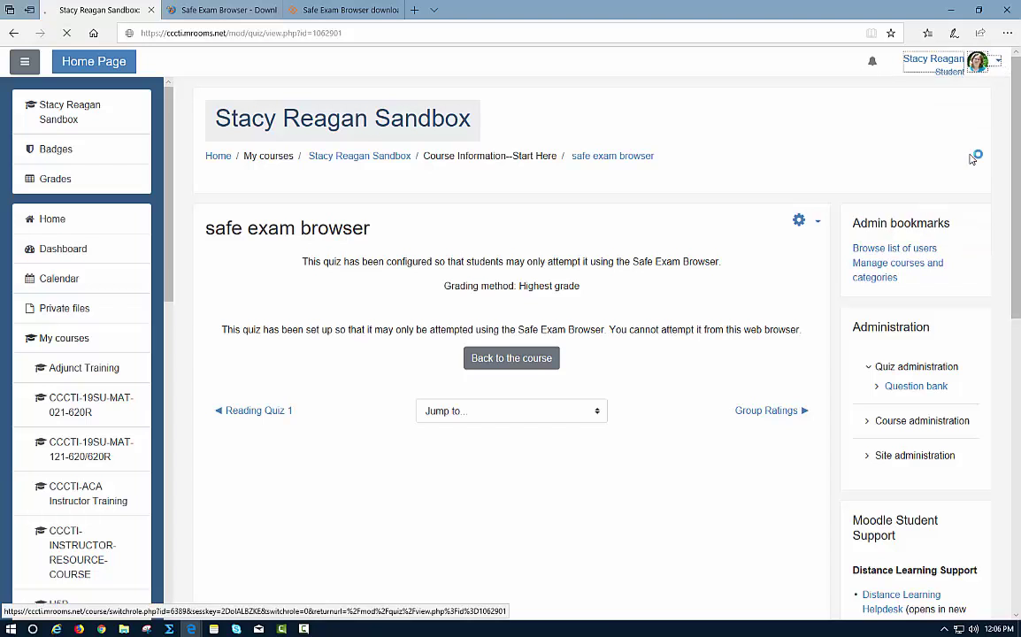
pyautogui.click(1000, 65)
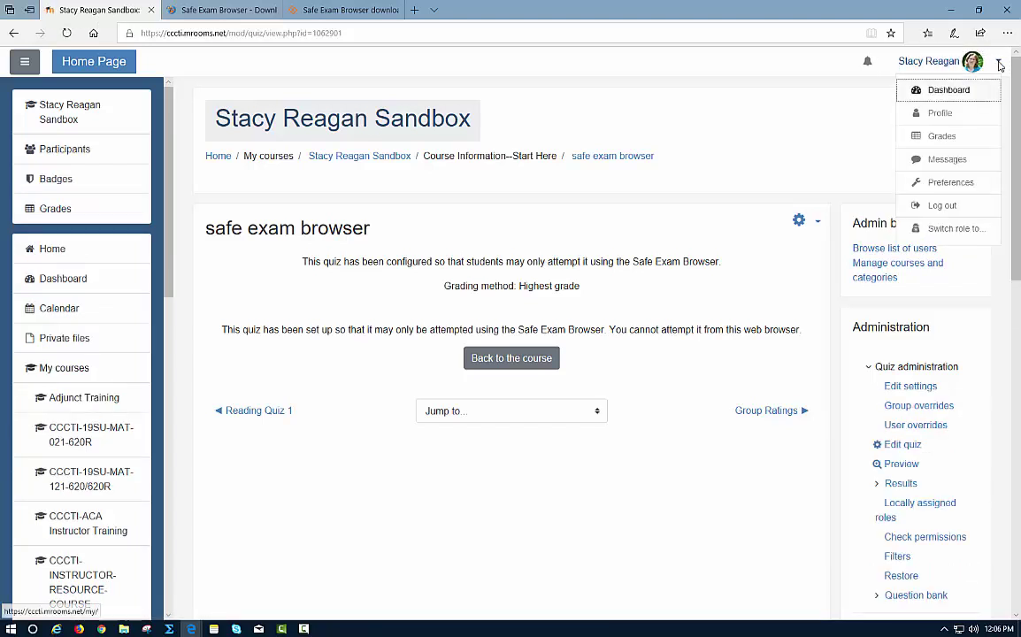
pyautogui.click(943, 205)
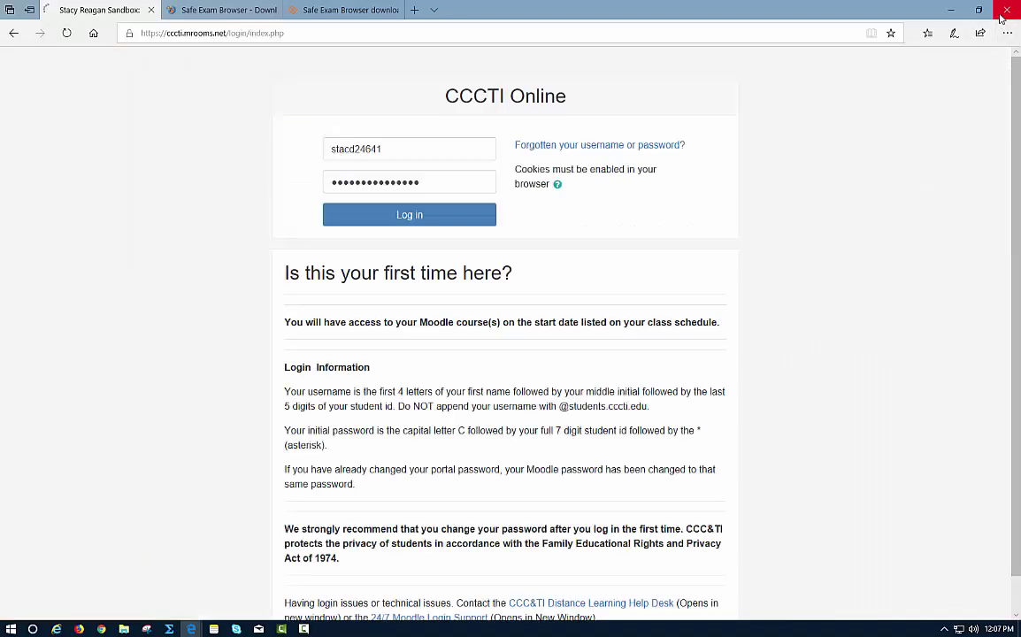
# Close the Microsoft Edge window together with all its open tabs
pyautogui.click(1006, 9)
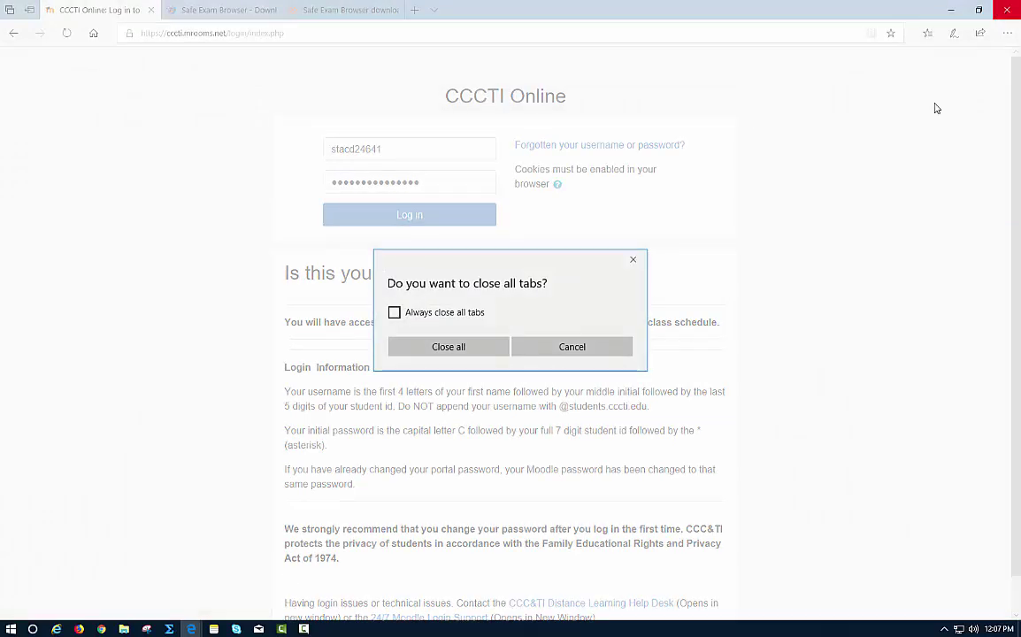
pyautogui.click(449, 347)
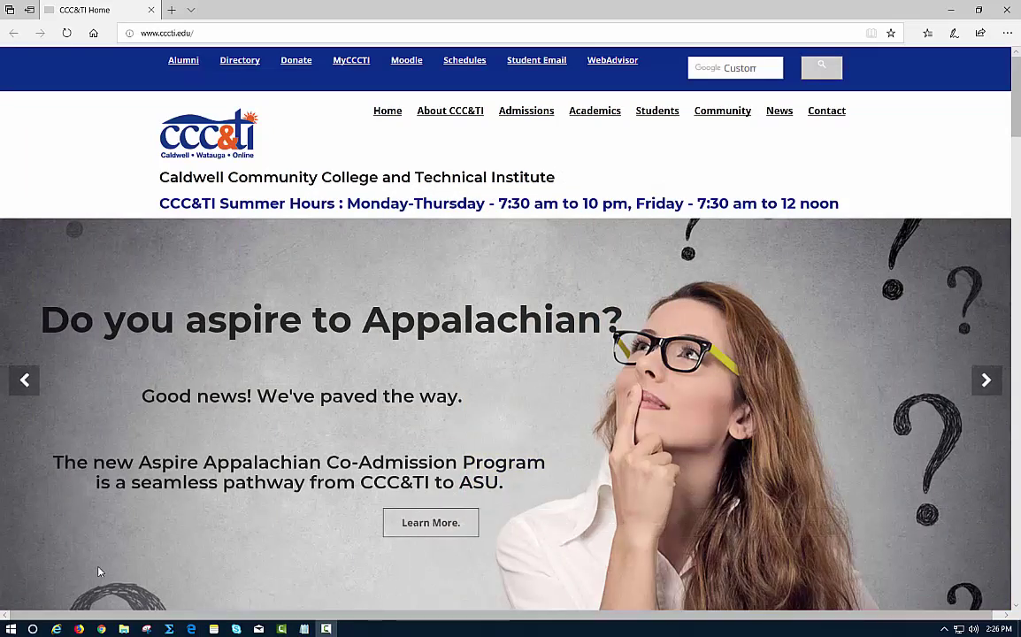
# Launch Safe Exam Browser from the list of all installed Windows programs
pyautogui.click(13, 629)
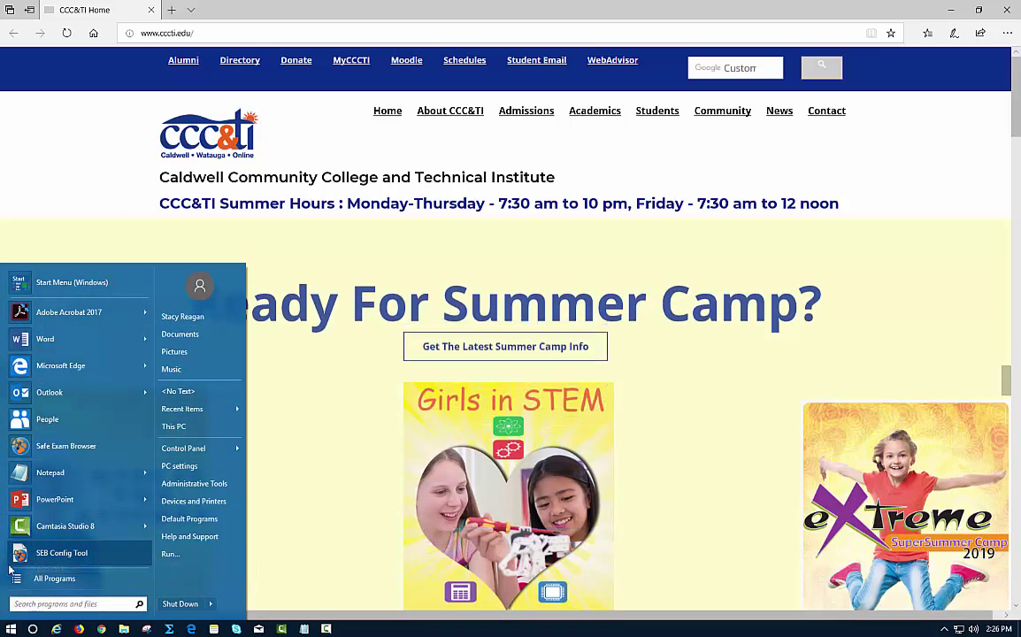
pyautogui.click(17, 578)
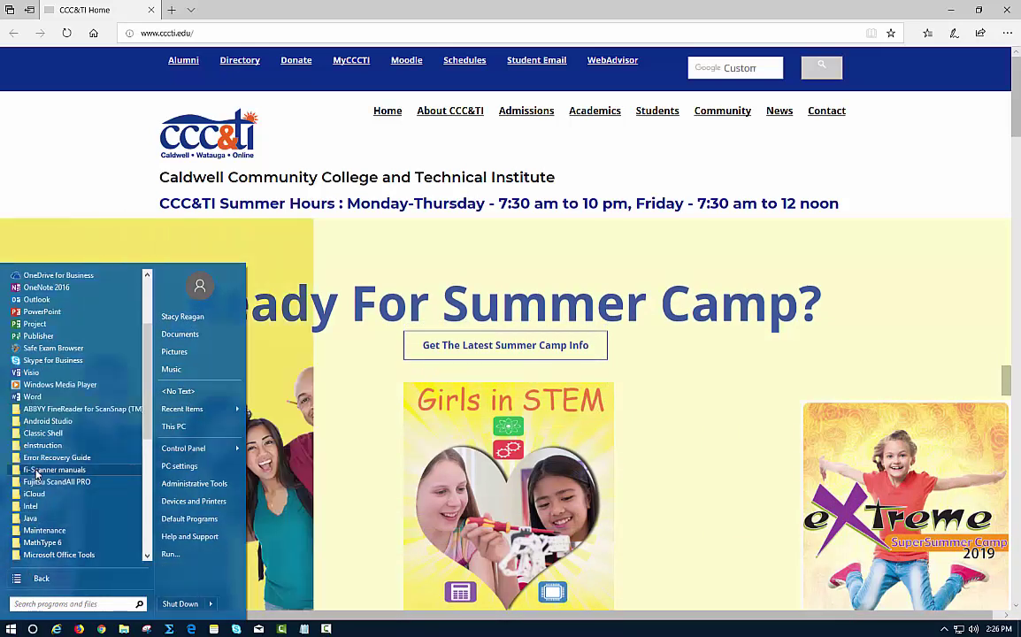
pyautogui.scroll(3, 36, 473)
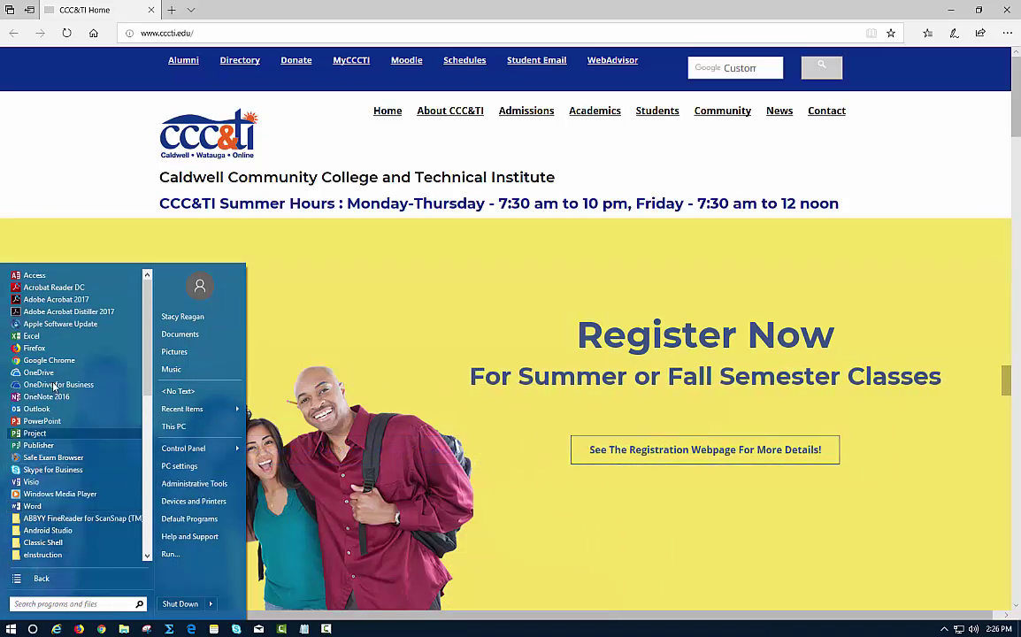
pyautogui.click(53, 457)
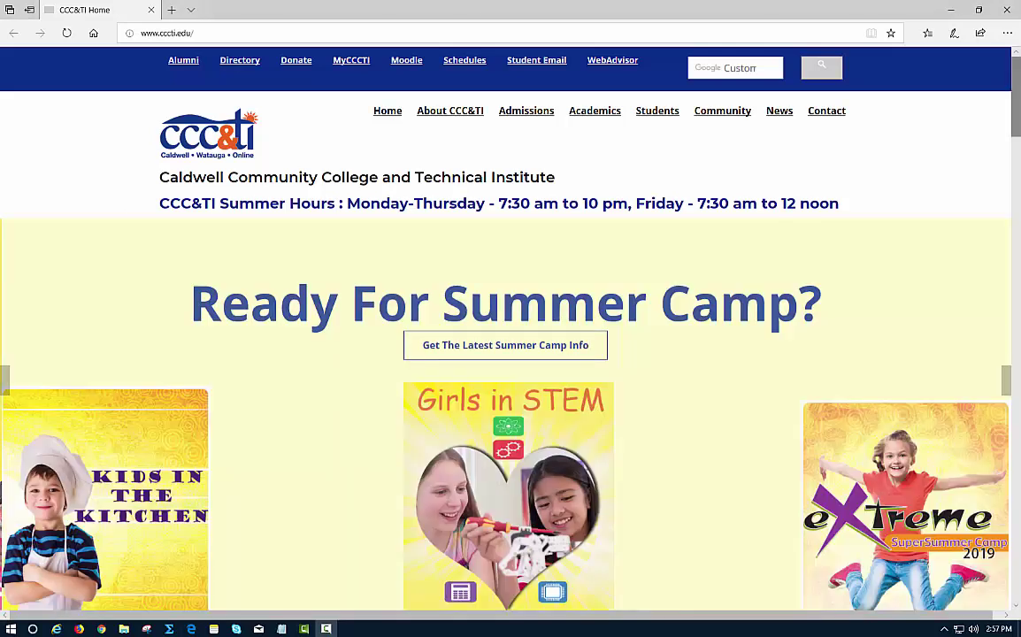